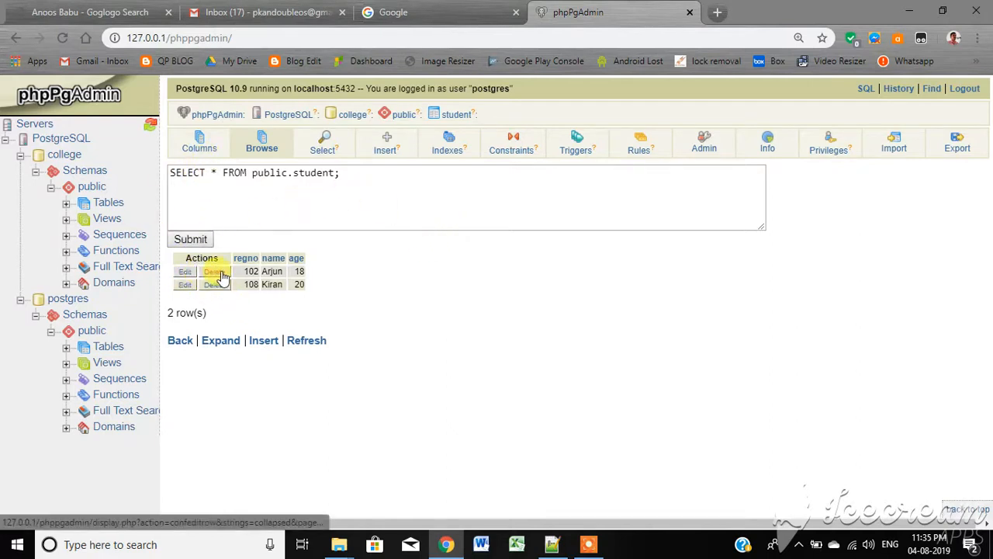
Query the student table in the college database, showing only the age column for records with age > 19
left_click(116, 203)
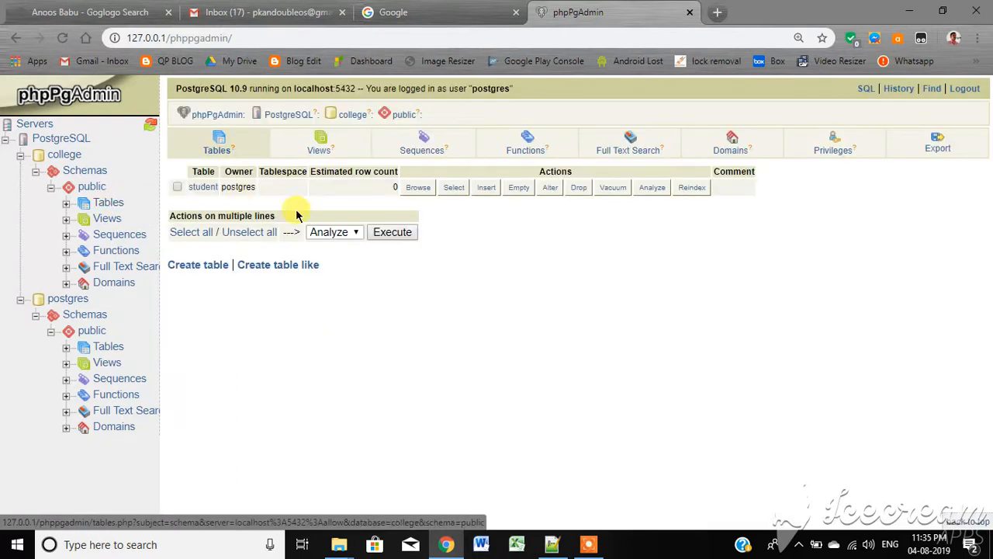
left_click(454, 189)
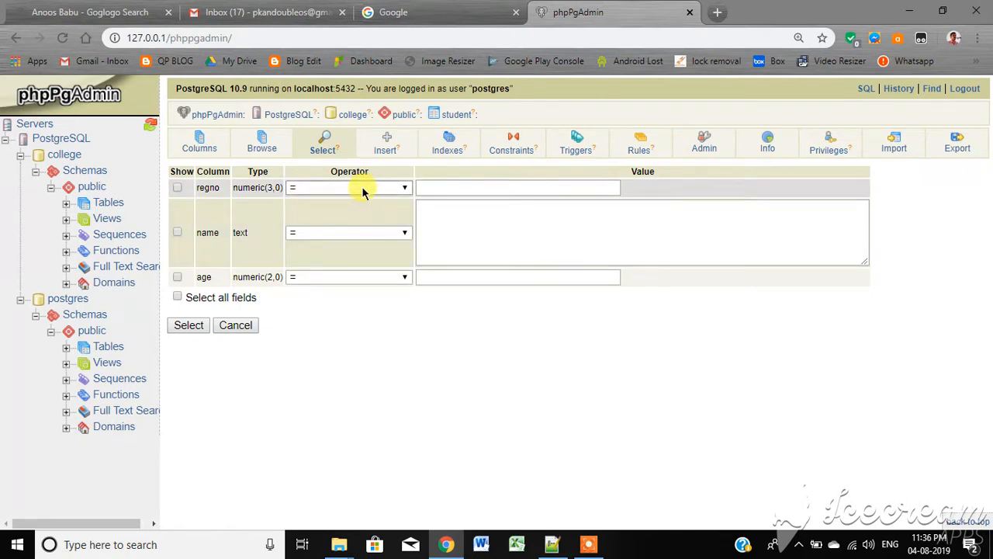
left_click(353, 277)
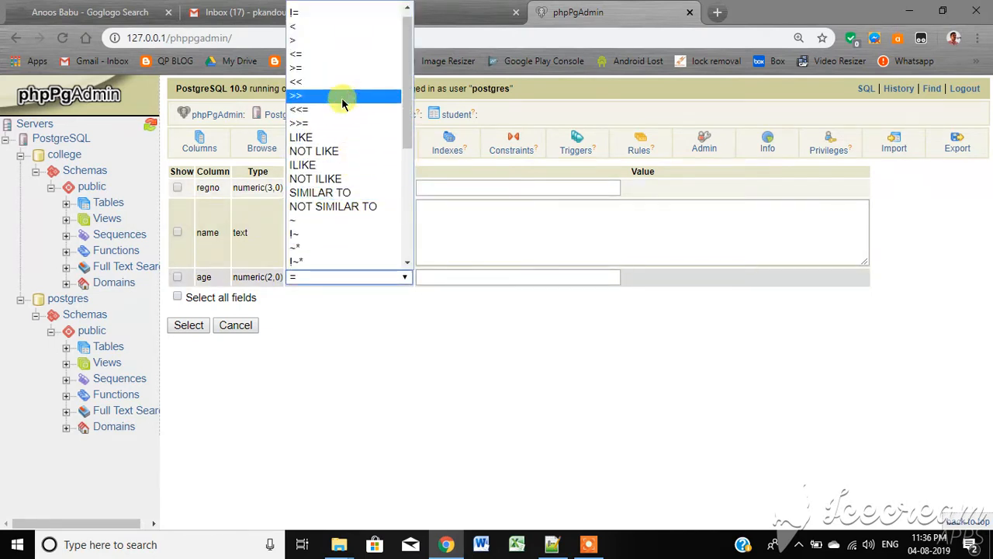
left_click(329, 41)
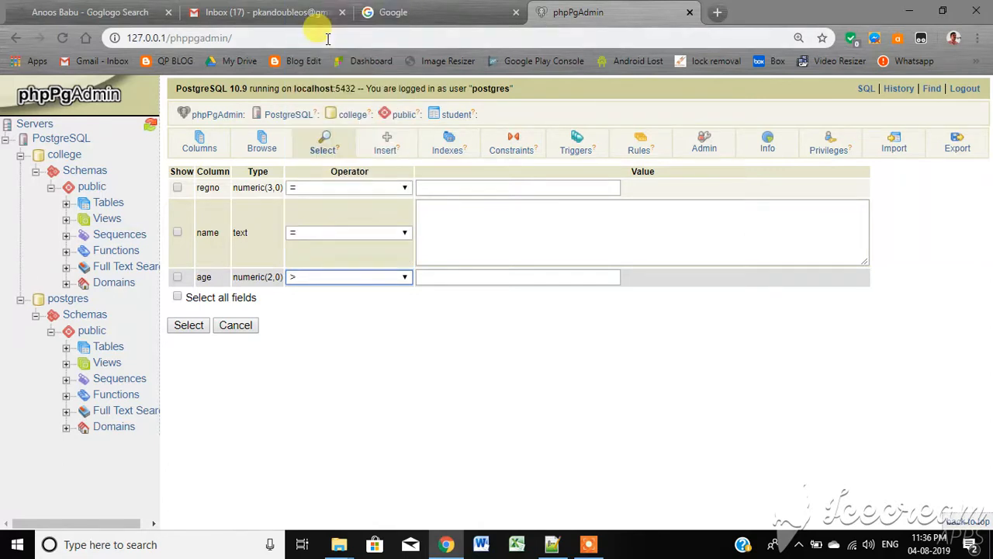
left_click(440, 277)
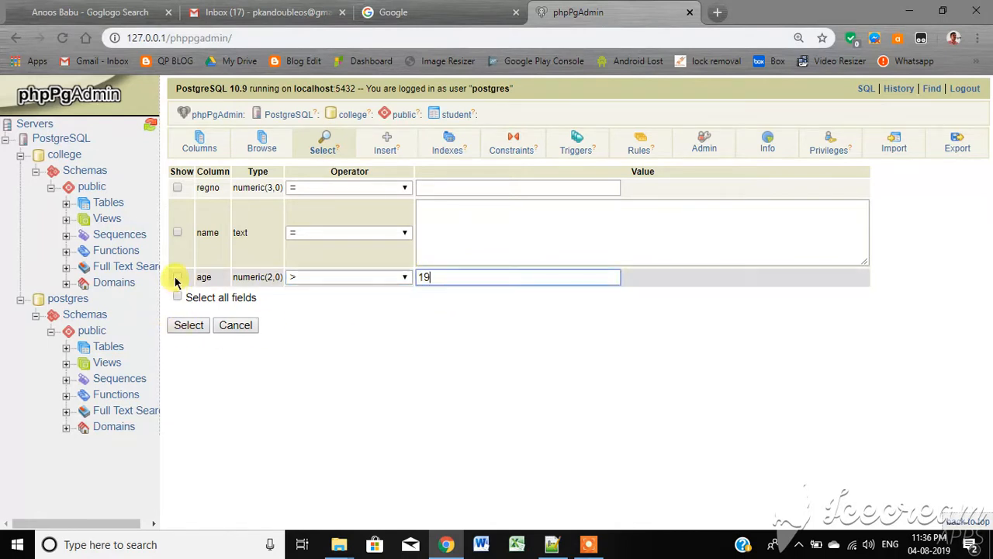
left_click(194, 328)
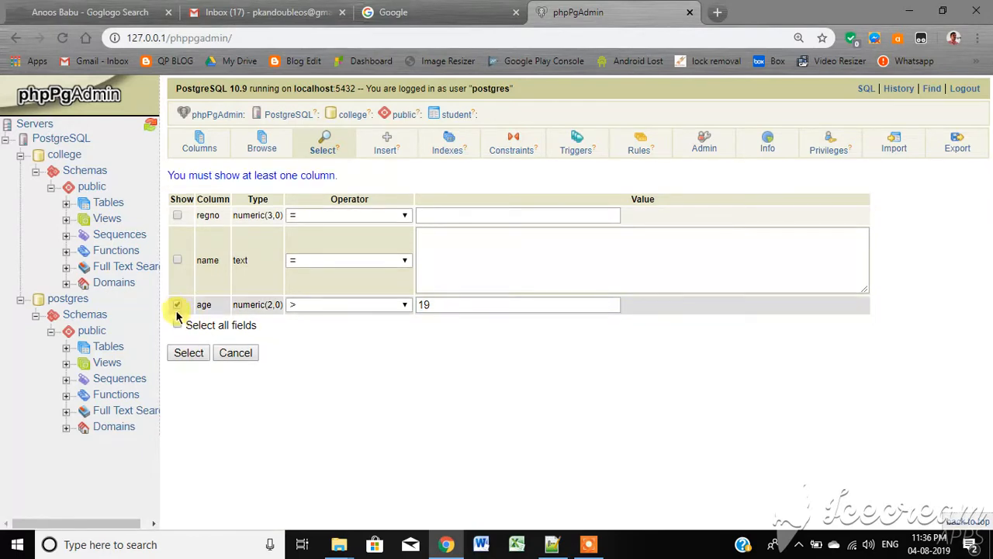
left_click(186, 353)
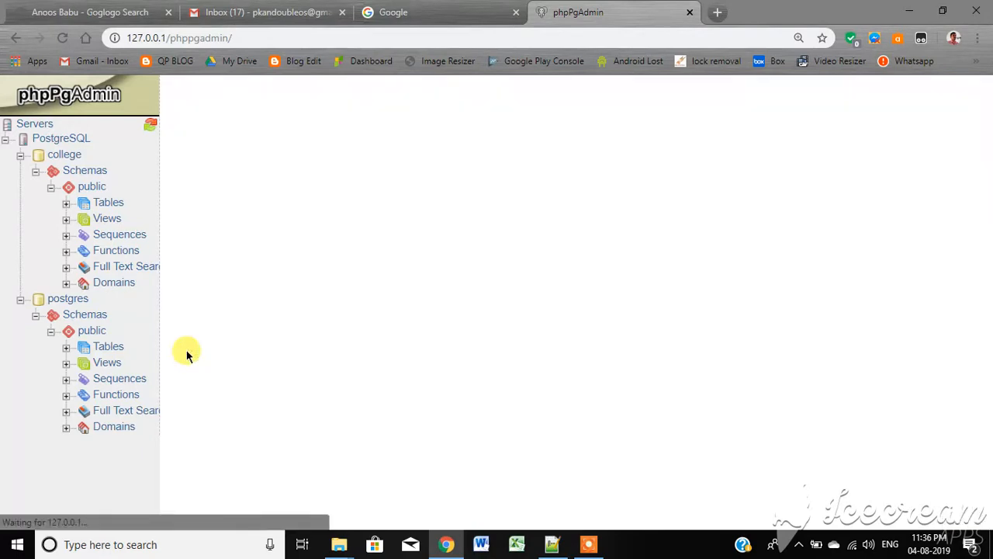
left_click(186, 347)
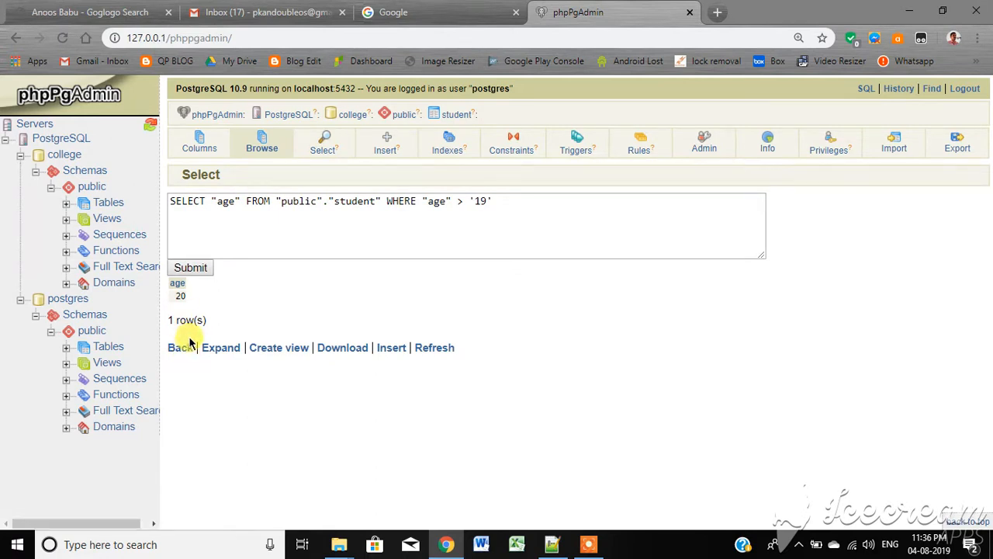
Query the student table again with all fields shown for records with age > 19
left_click(181, 348)
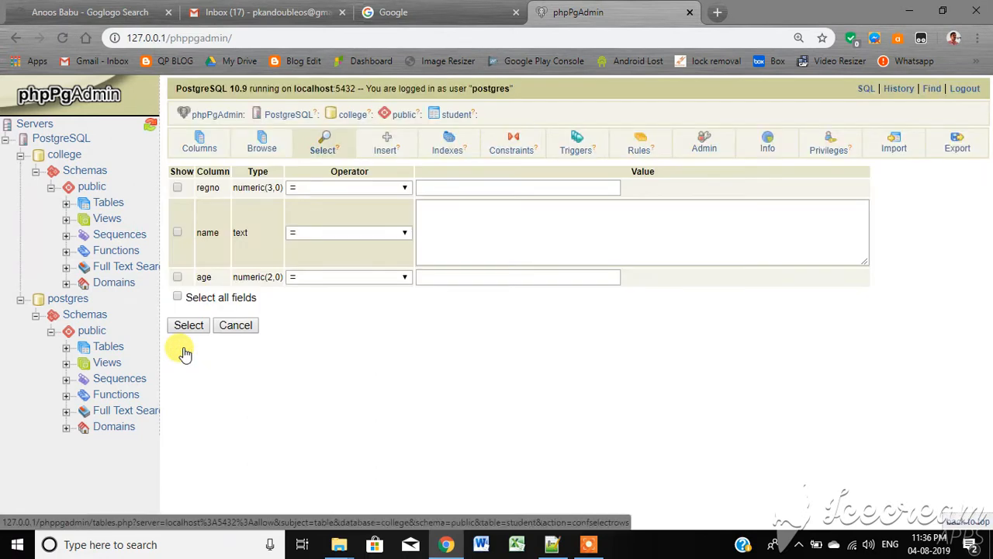
left_click(382, 280)
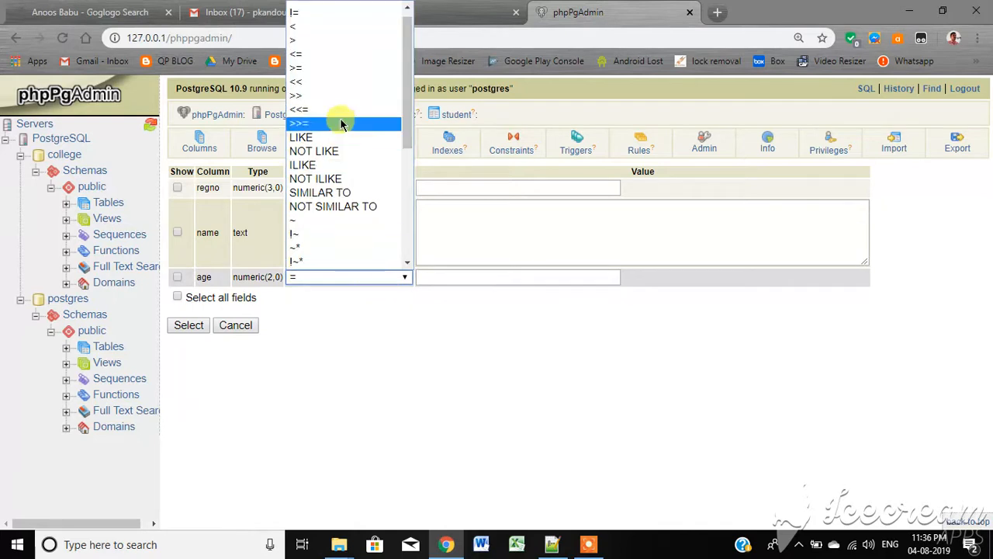
left_click(311, 41)
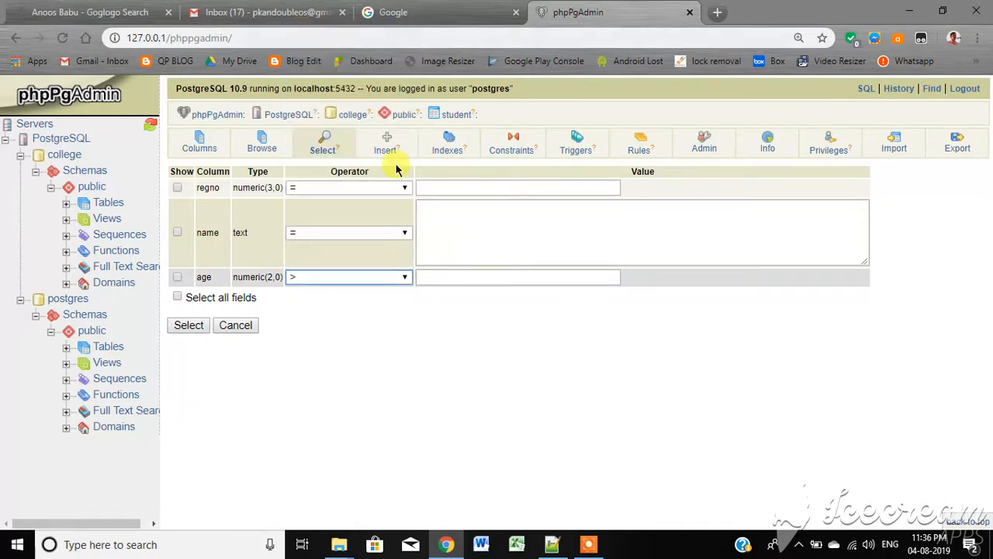
left_click(470, 278)
type("20")
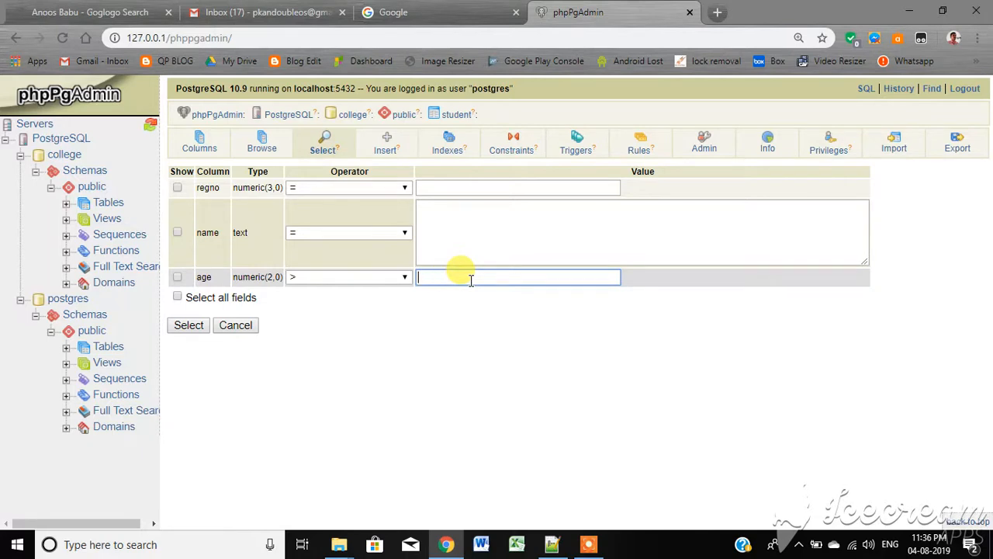
type("19")
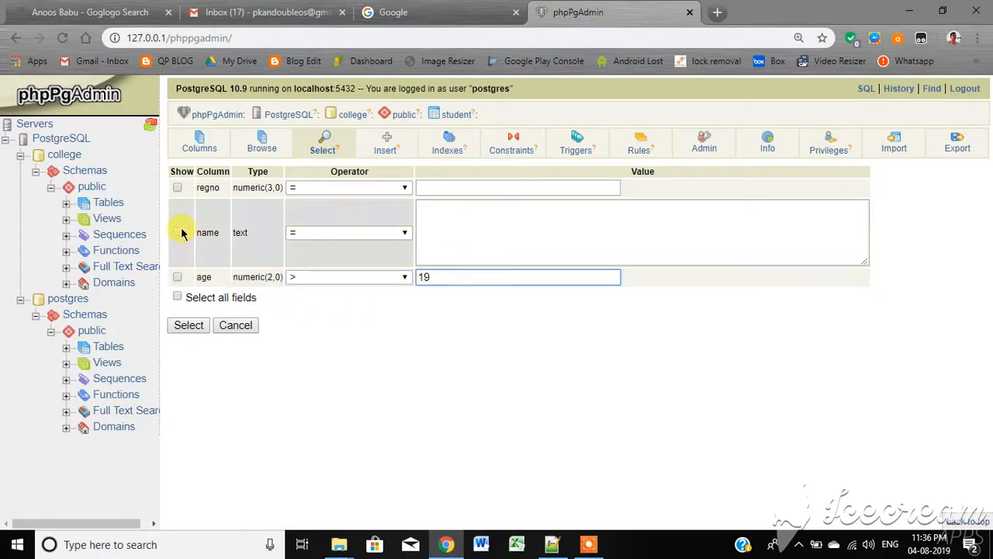
left_click(177, 296)
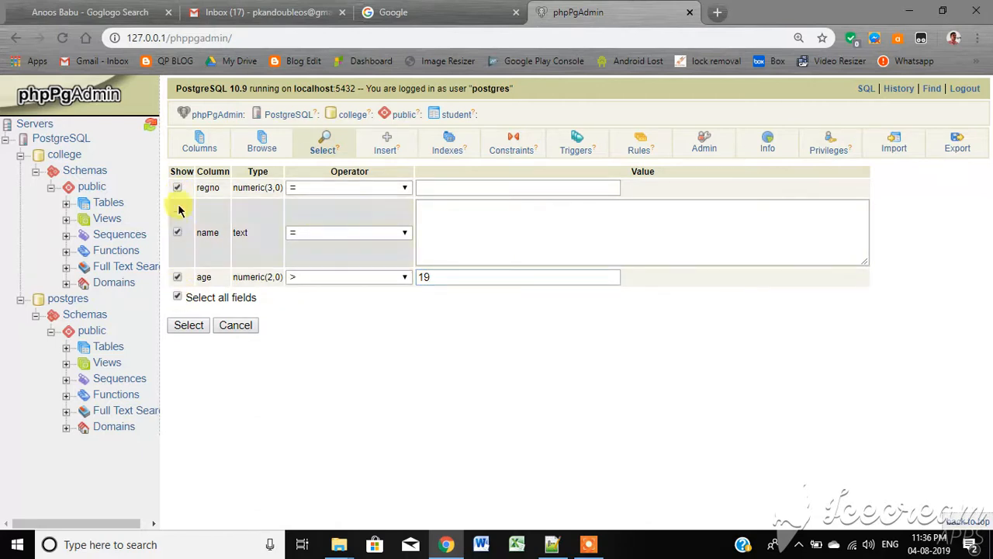
left_click(199, 330)
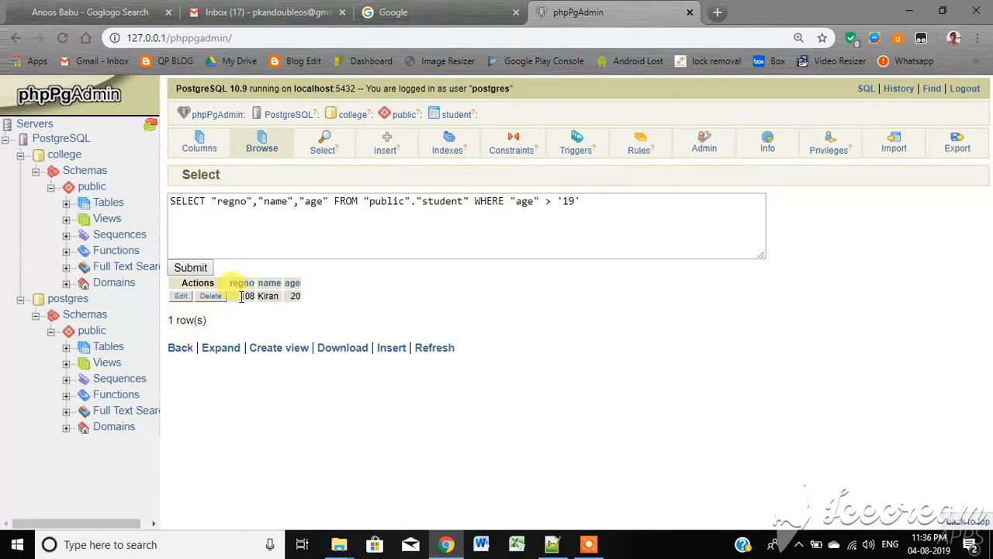
left_click_drag(240, 295, 245, 295)
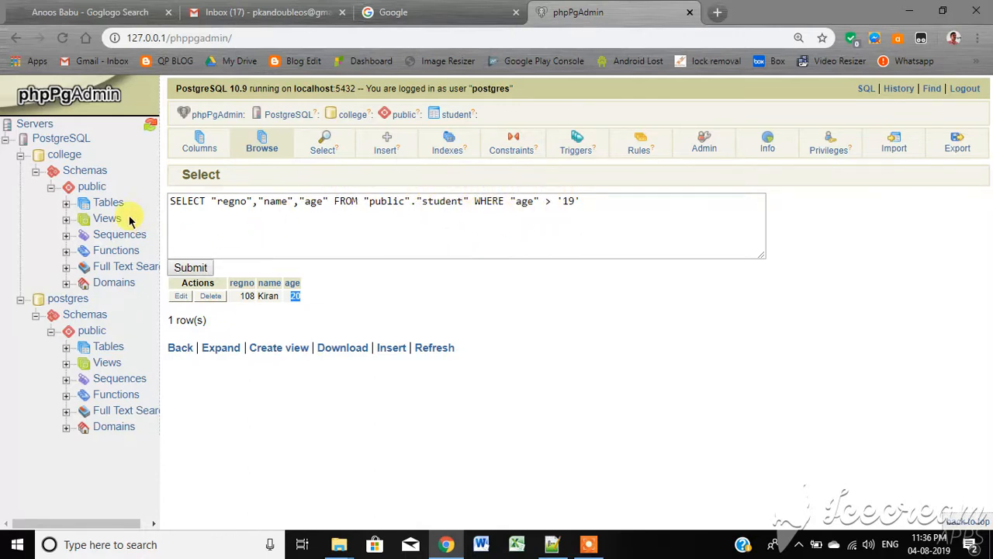
Apply the Alter form of the student table with its existing settings to reach the table's column list
left_click(109, 204)
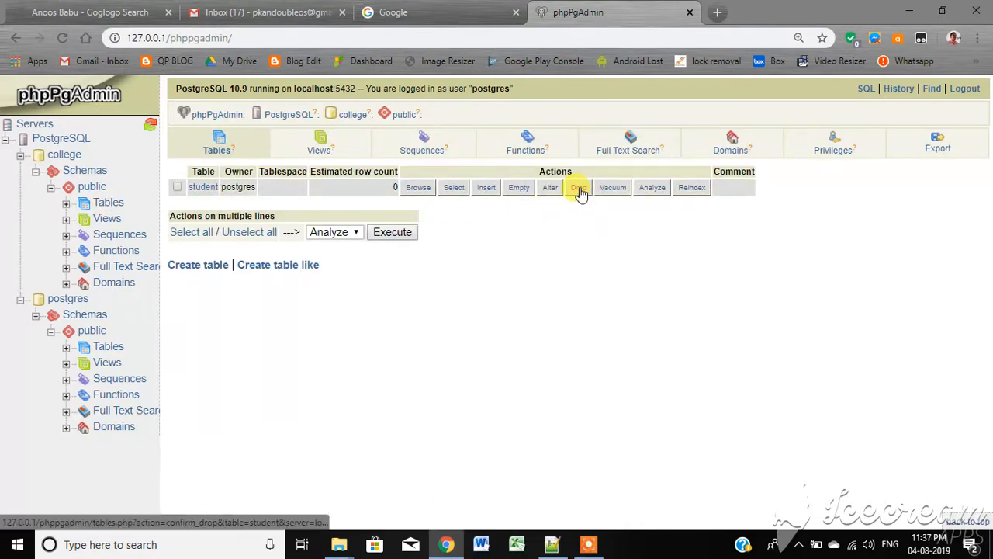
left_click(550, 188)
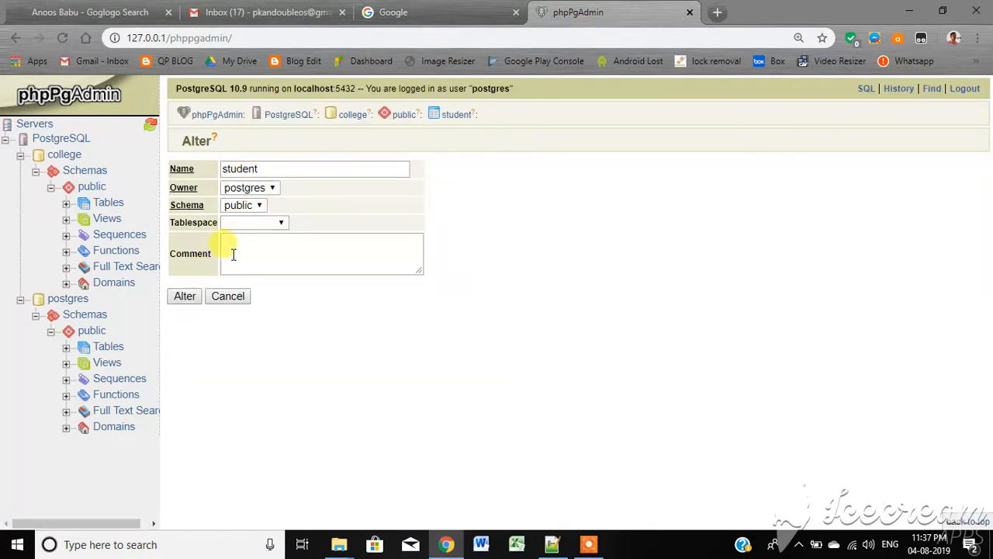
left_click(185, 296)
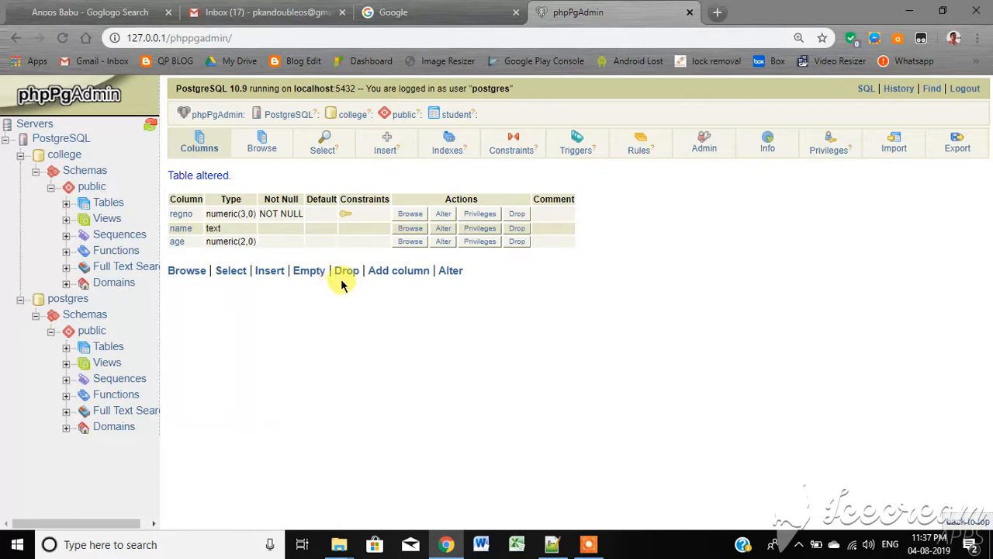
Add a column named mark to the student table, with type numeric and length 2
left_click(405, 273)
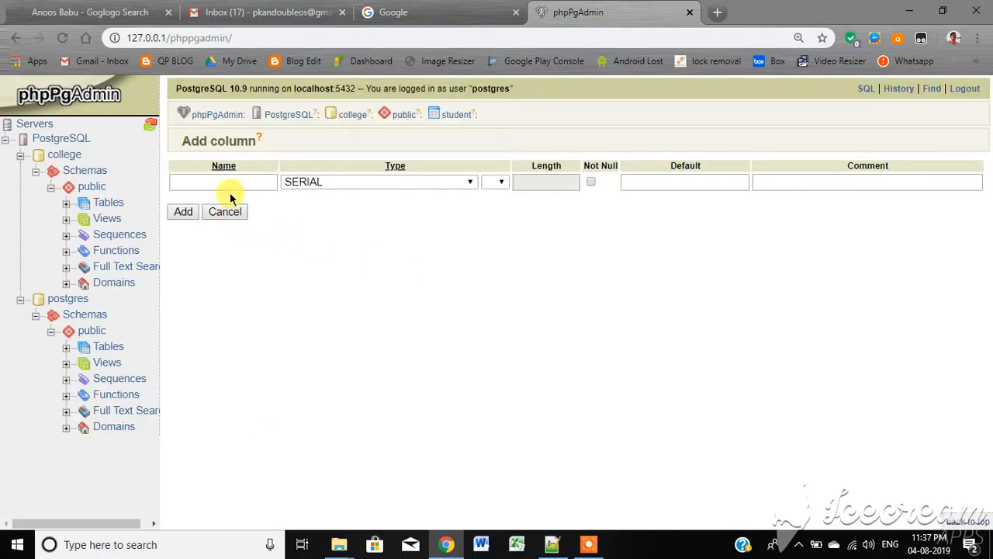
left_click(229, 182)
type("mark")
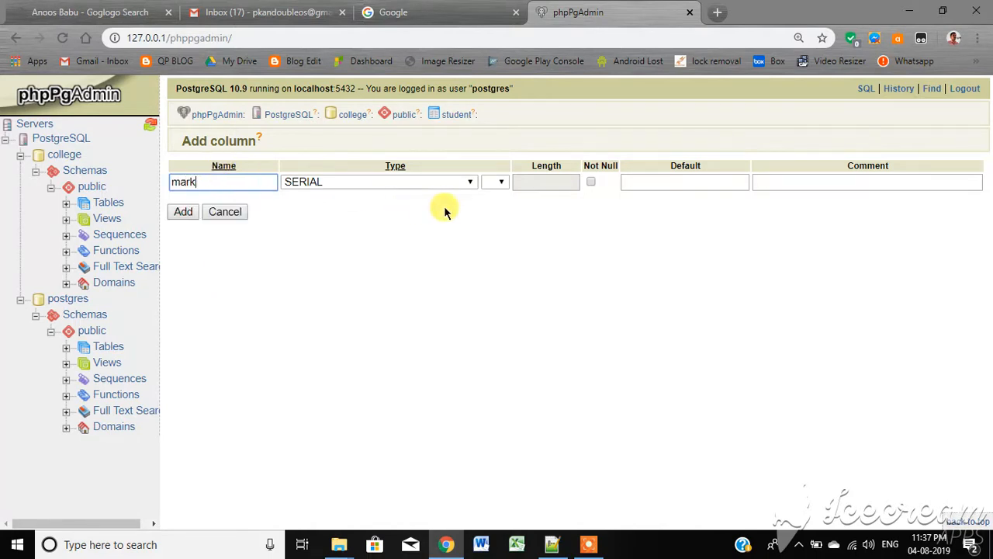
left_click(459, 184)
key("n")
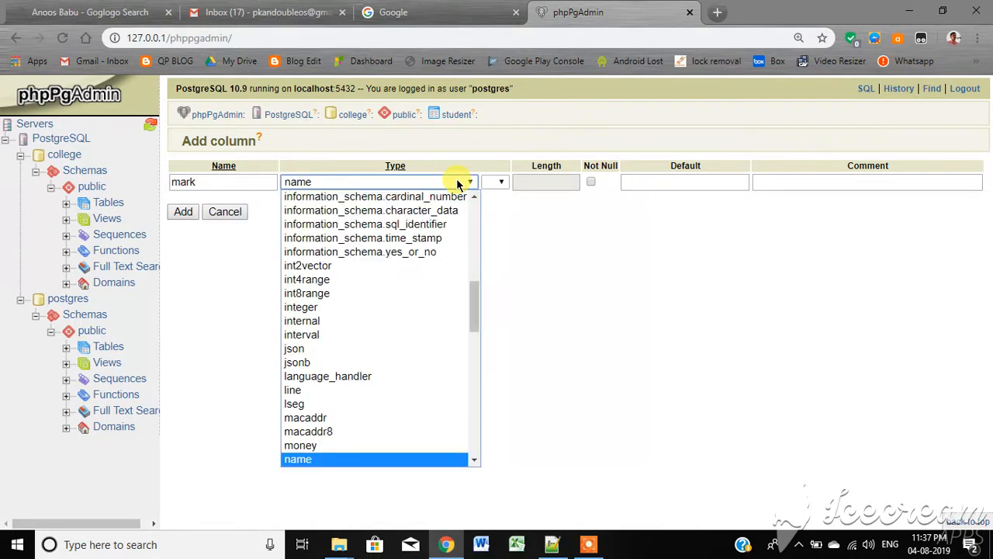
key("u")
left_click(459, 183)
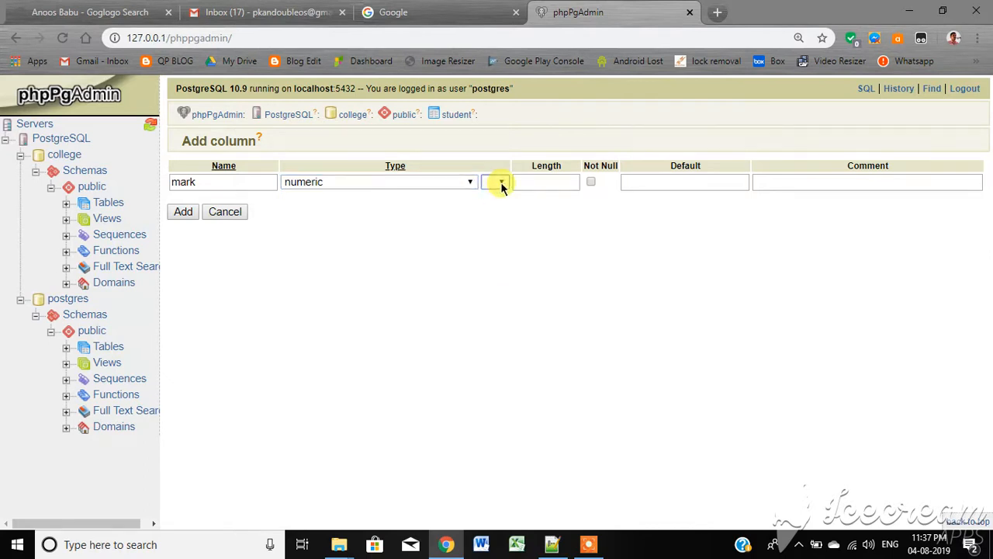
left_click(501, 183)
left_click(526, 184)
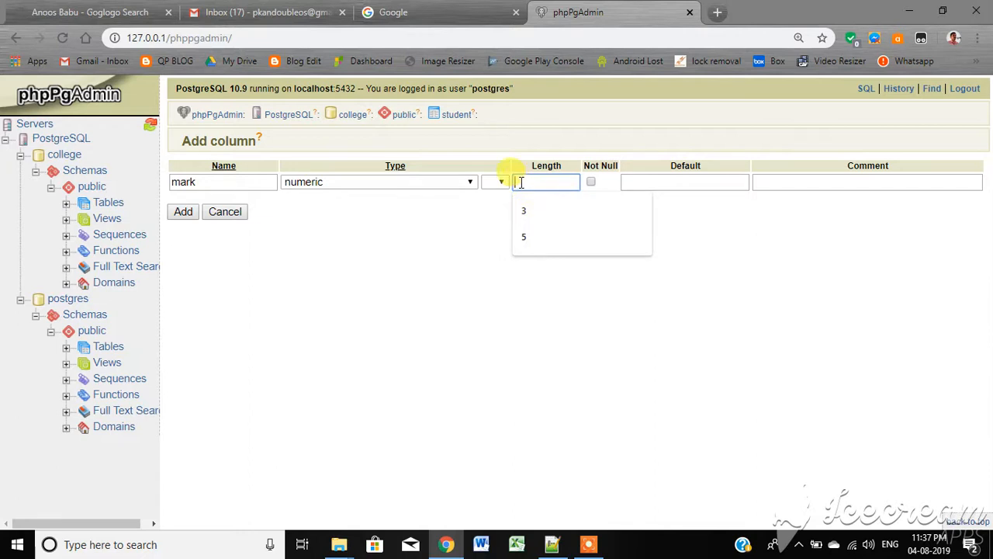
type("2")
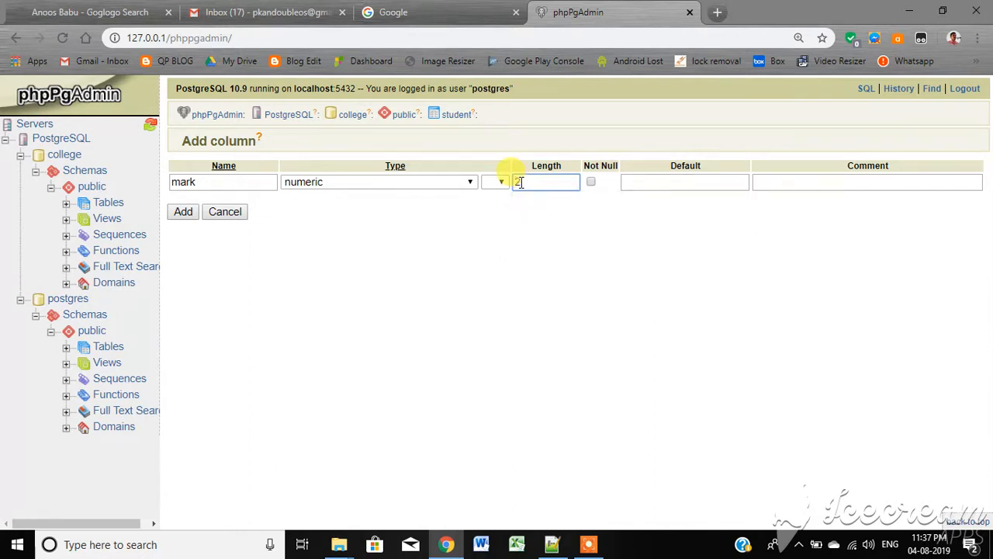
left_click(183, 212)
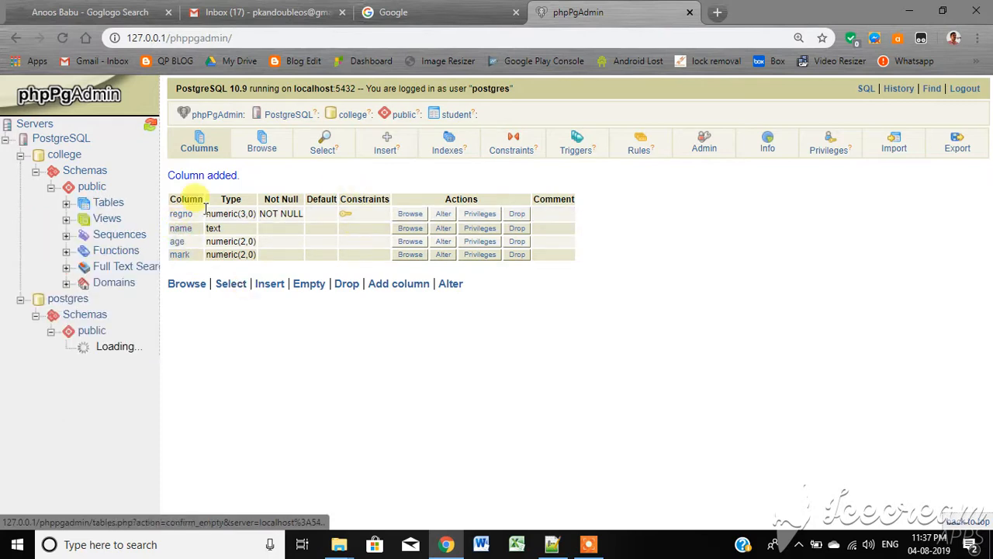
Browse the student table's rows and open the form for inserting a new row
left_click(104, 205)
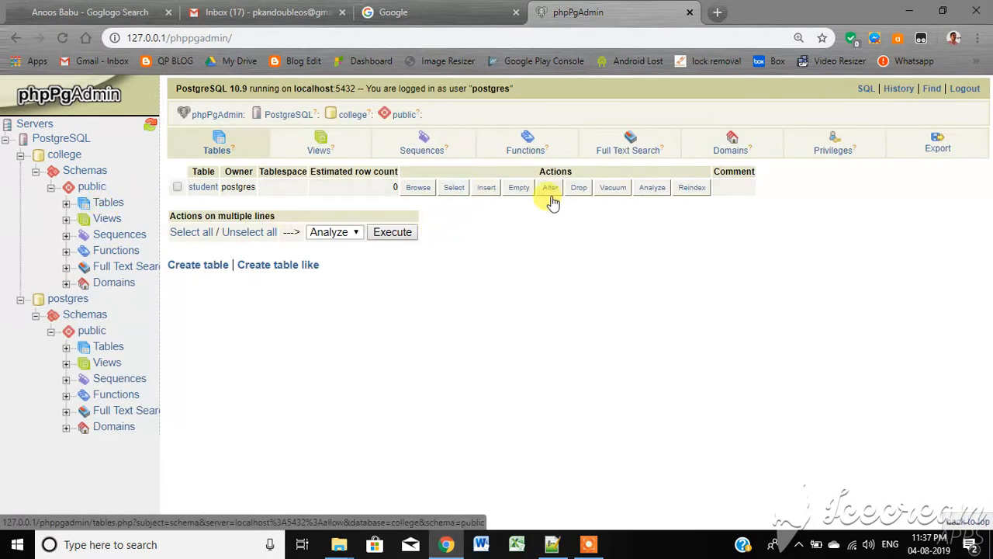
left_click(418, 193)
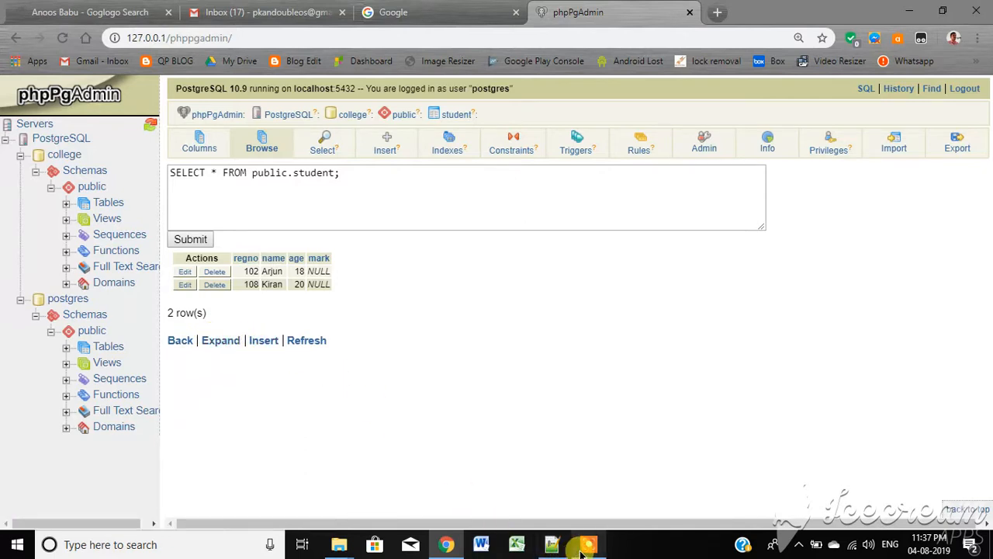
mouse_move(586, 552)
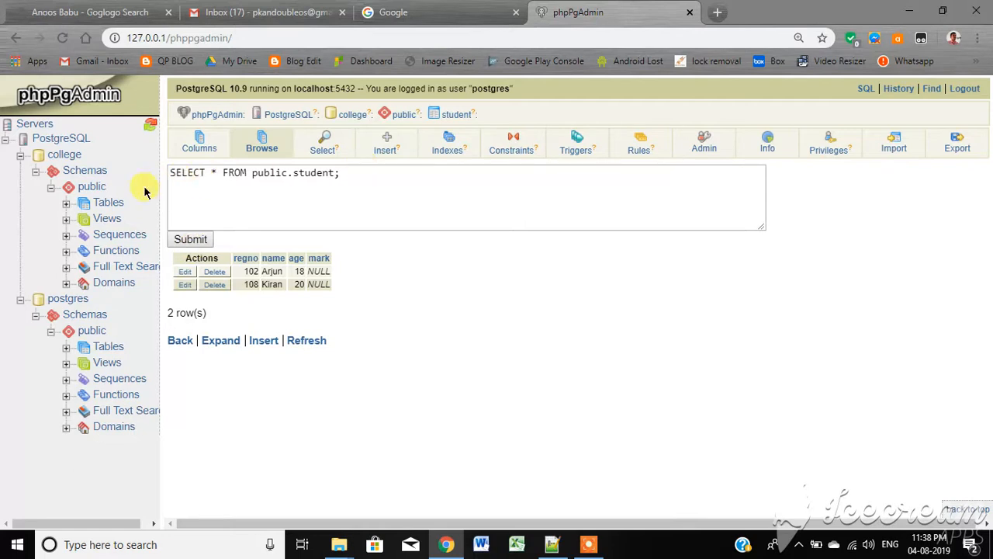
left_click(388, 151)
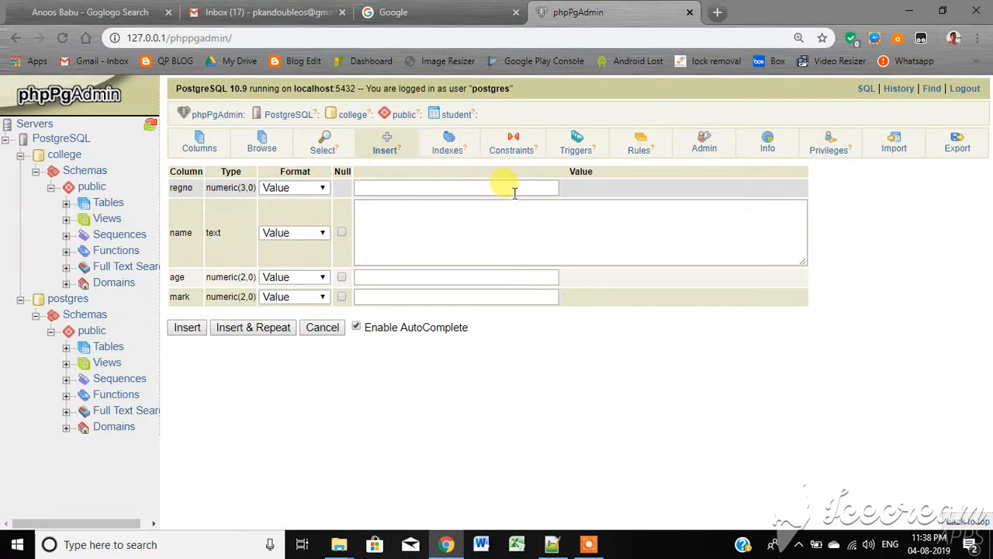
left_click(105, 199)
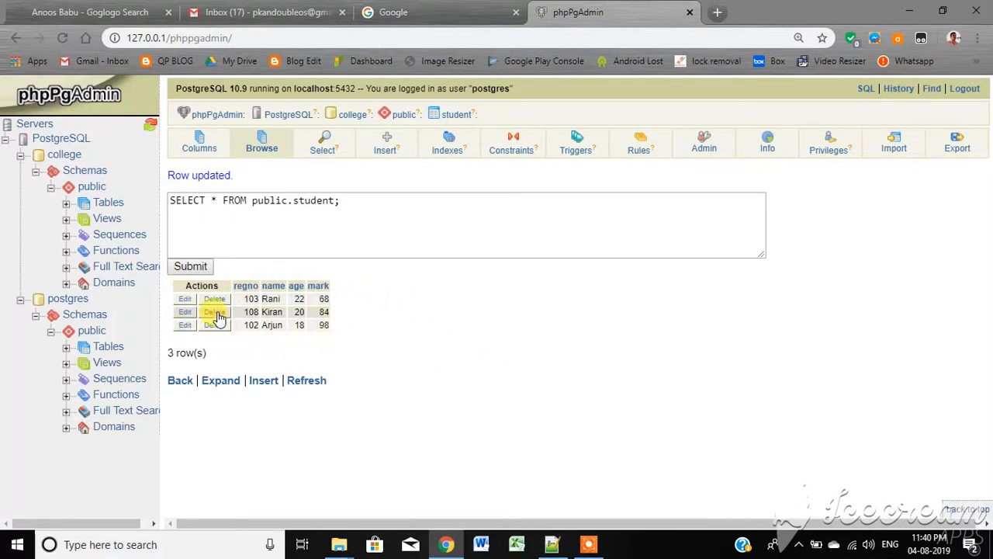
Open the drop confirmation for the student table and return to the table list without dropping it
left_click(110, 203)
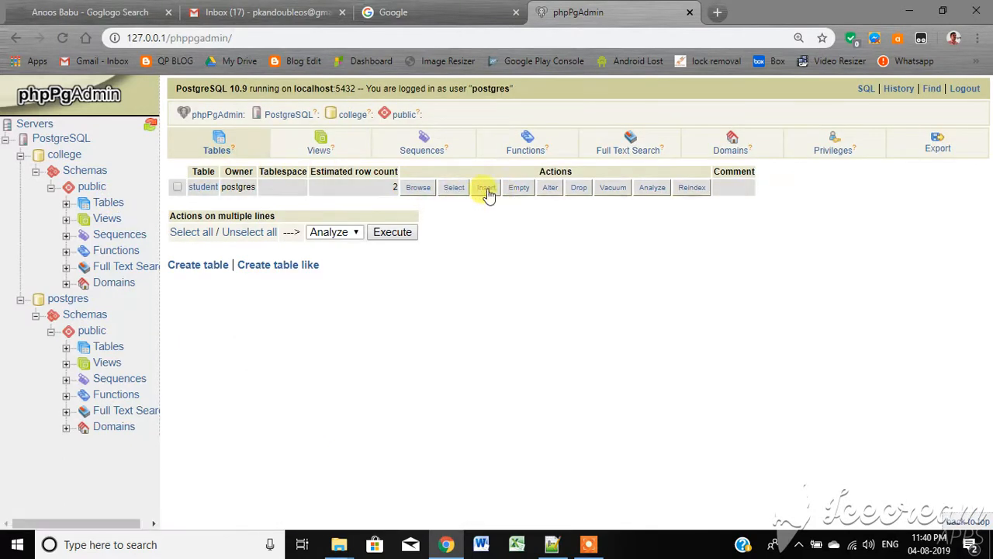
left_click(580, 189)
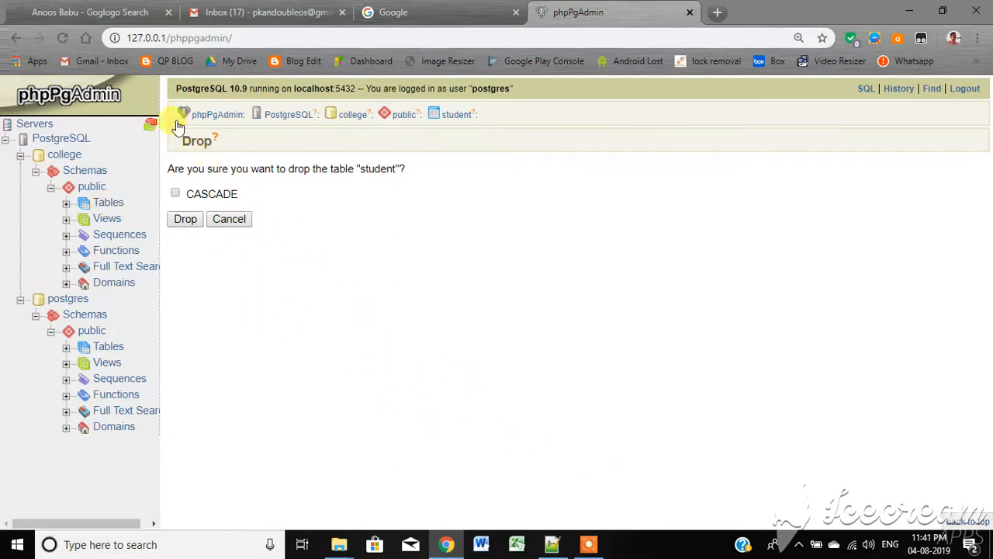
left_click(101, 202)
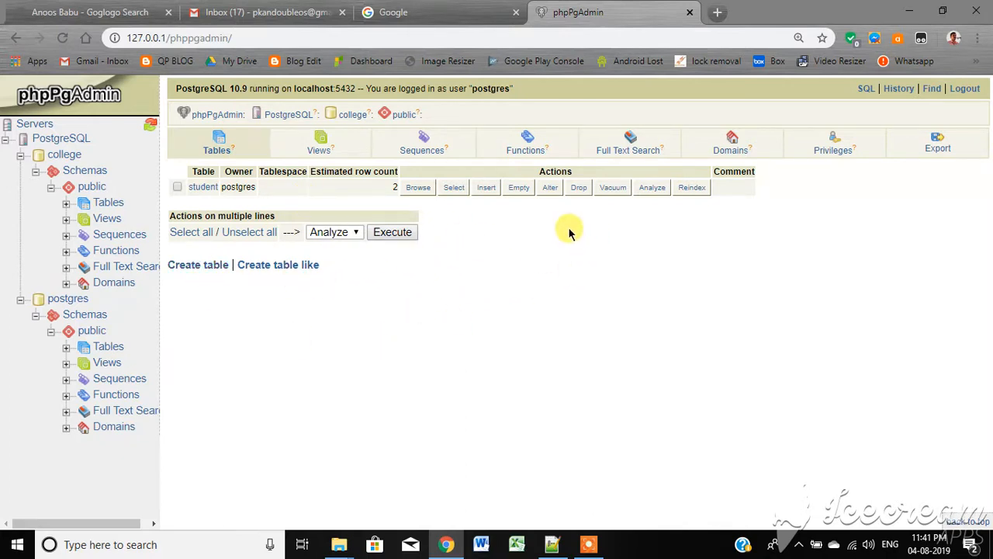
left_click(590, 547)
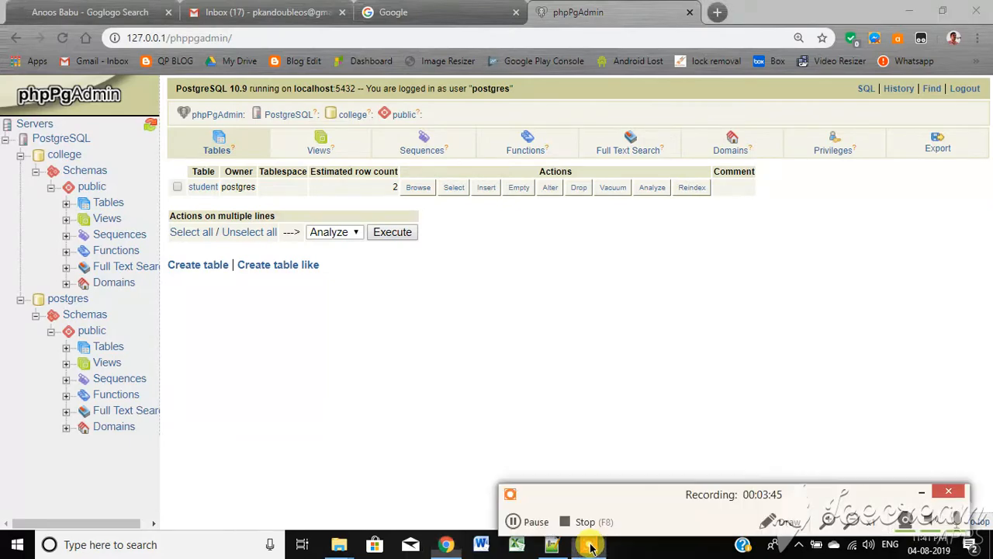